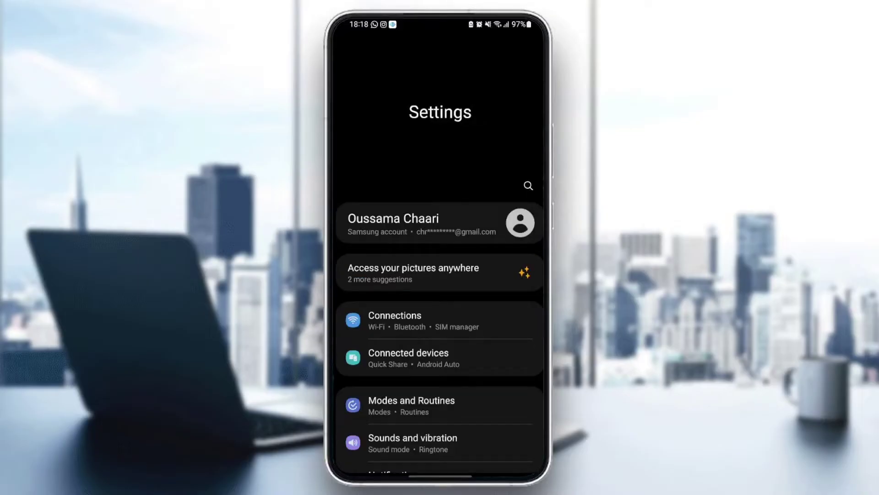
scroll(439, 275, down, 5)
scroll(440, 275, down, 2)
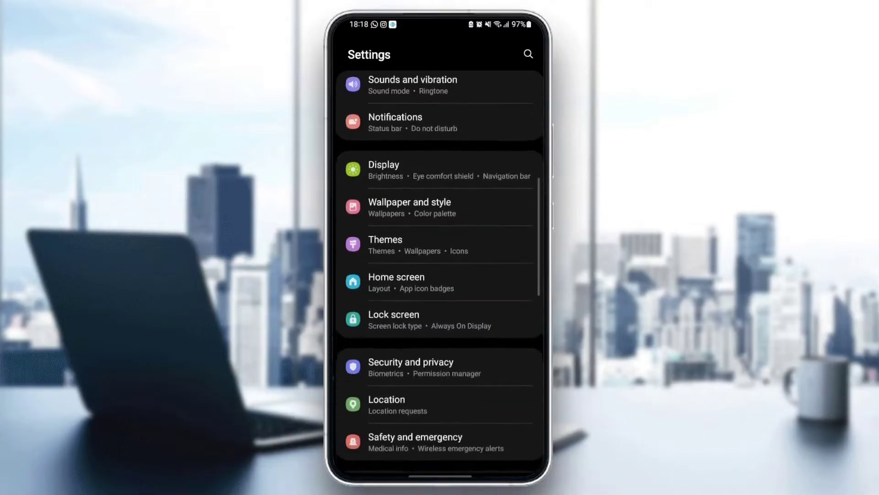
scroll(440, 275, down, 3)
scroll(439, 275, down, 3)
scroll(440, 275, down, 2)
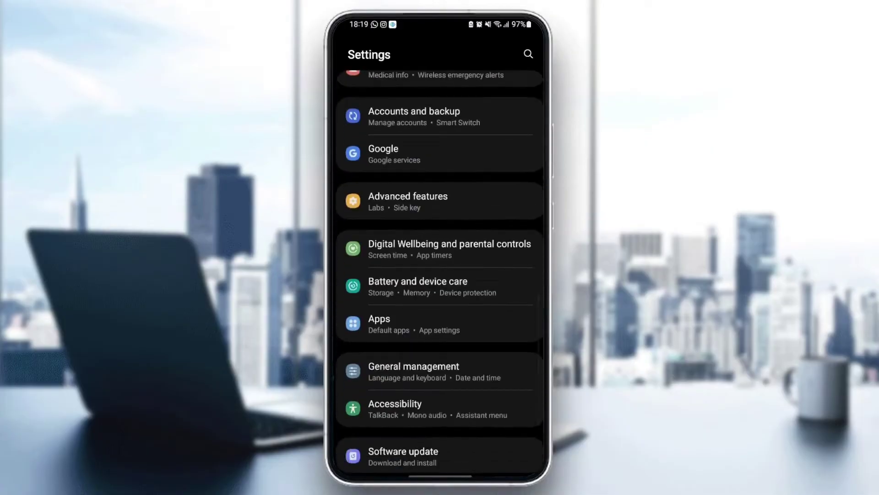
scroll(440, 275, down, 2)
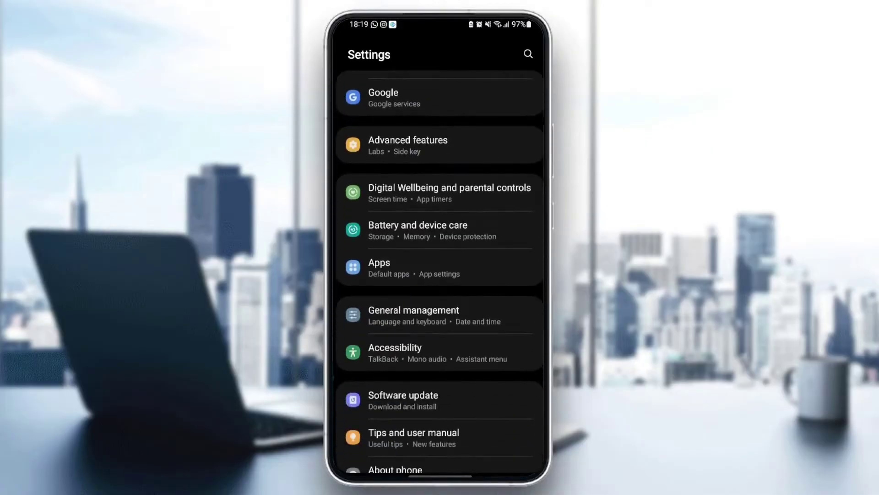
Step: Open the Apps list and scroll to the installed apps starting with T
click(439, 267)
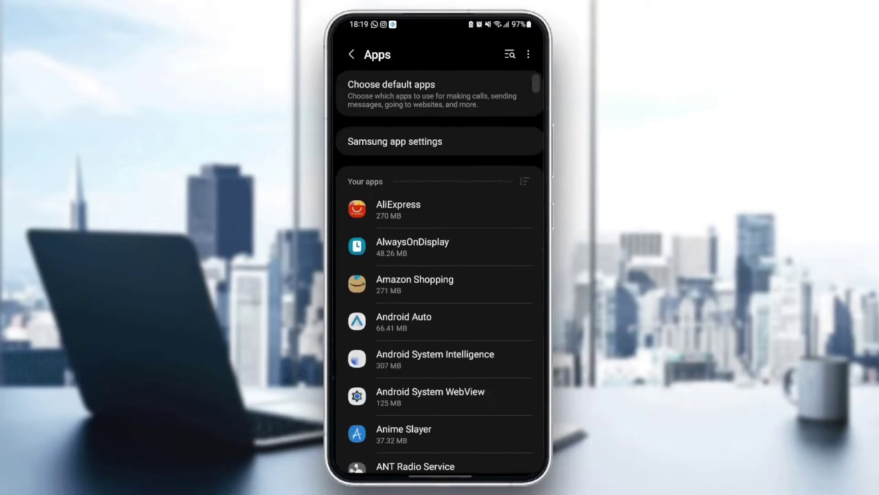
scroll(440, 275, down, 2)
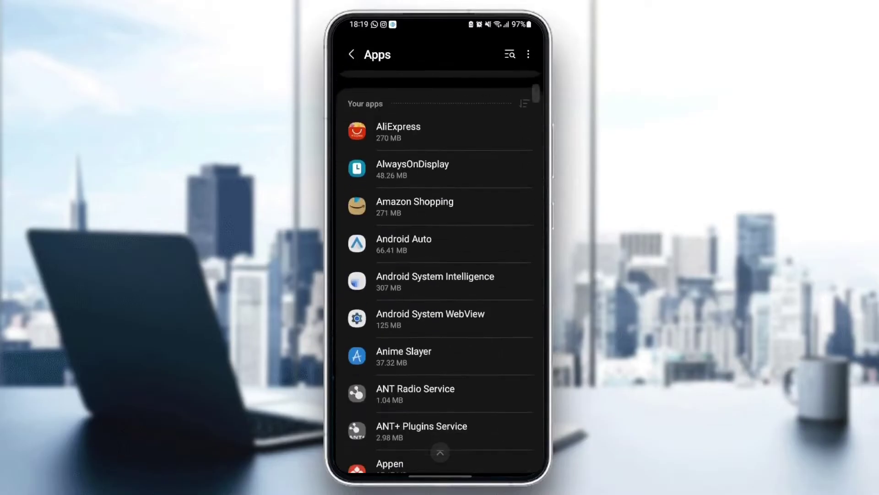
scroll(440, 275, down, 3)
scroll(440, 274, down, 1)
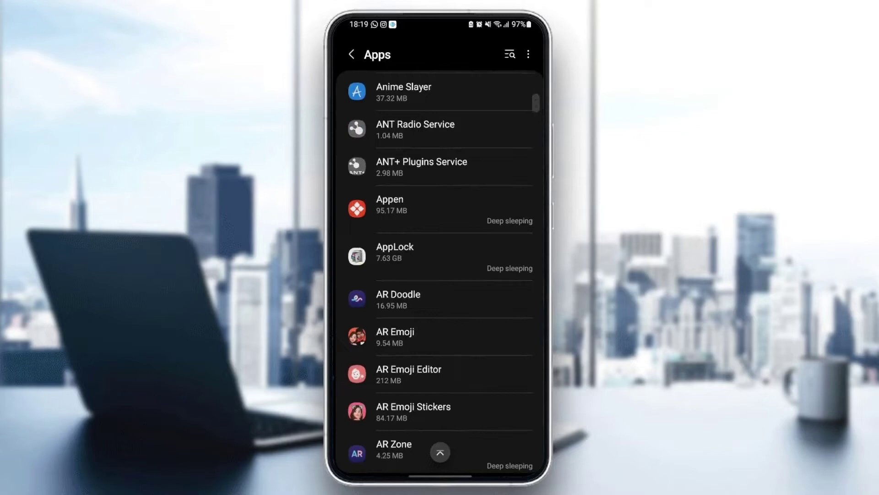
scroll(440, 275, down, 1)
scroll(440, 274, down, 2)
scroll(440, 274, down, 1)
scroll(440, 276, down, 2)
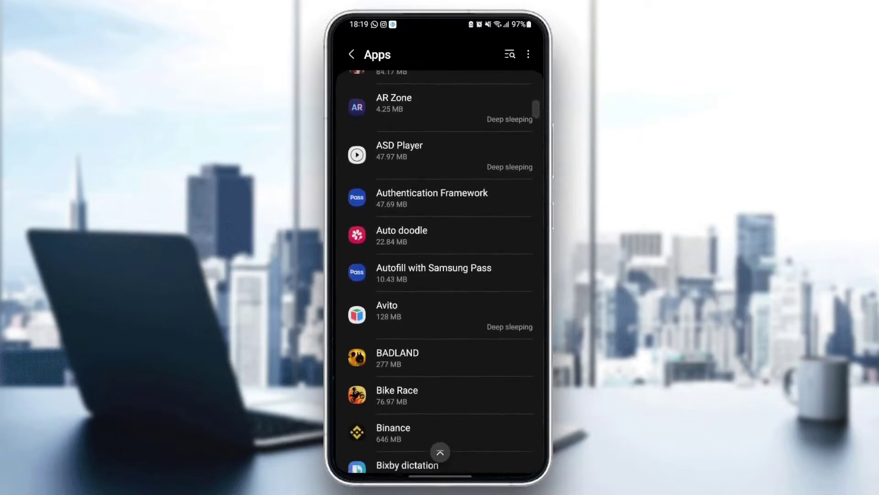
scroll(440, 275, down, 2)
scroll(439, 275, down, 1)
scroll(439, 275, down, 1)
scroll(440, 275, down, 1)
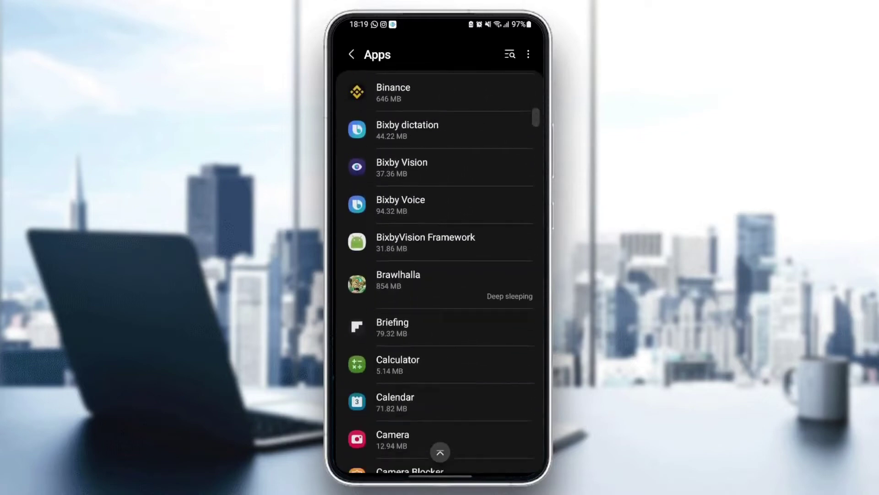
scroll(439, 275, down, 1)
scroll(440, 275, down, 2)
scroll(440, 275, down, 2)
scroll(439, 275, down, 1)
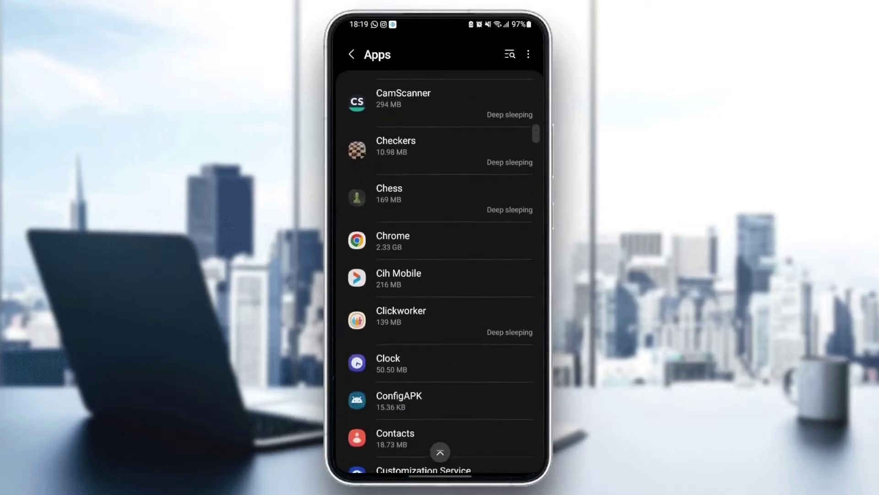
scroll(440, 275, down, 1)
scroll(439, 275, down, 2)
scroll(440, 275, down, 1)
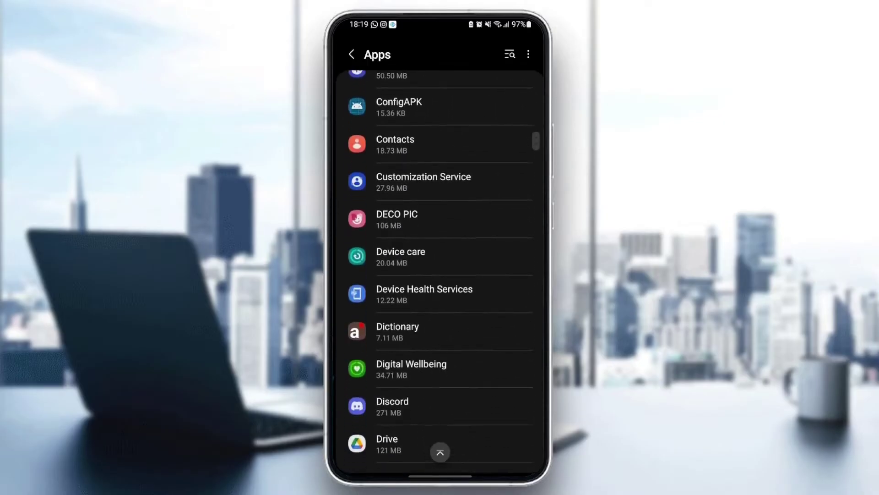
scroll(440, 275, down, 2)
scroll(440, 274, down, 2)
scroll(440, 274, down, 1)
scroll(440, 275, down, 2)
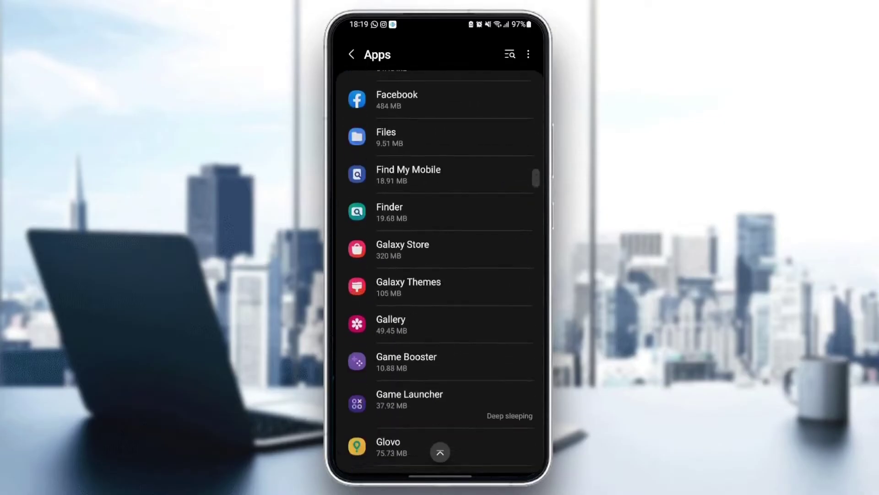
scroll(439, 275, down, 1)
scroll(440, 274, down, 2)
scroll(440, 275, down, 3)
scroll(440, 276, down, 2)
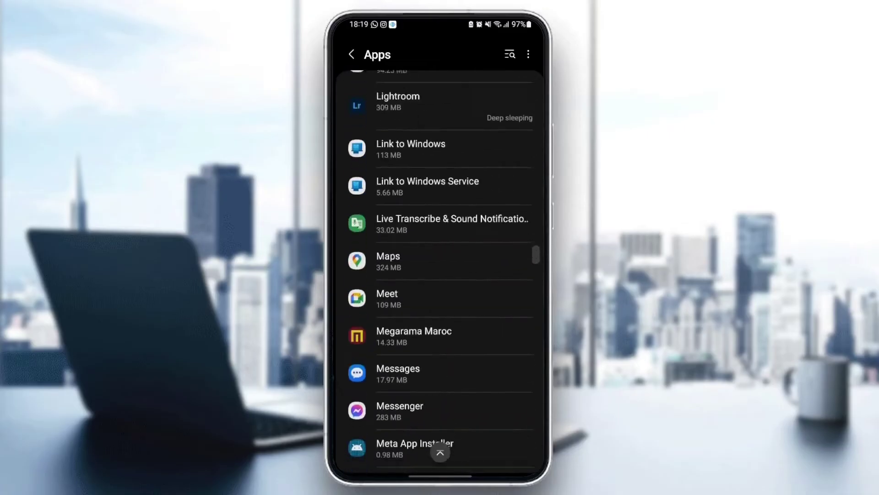
scroll(440, 275, down, 2)
scroll(440, 275, down, 2)
scroll(440, 275, down, 1)
scroll(440, 276, down, 2)
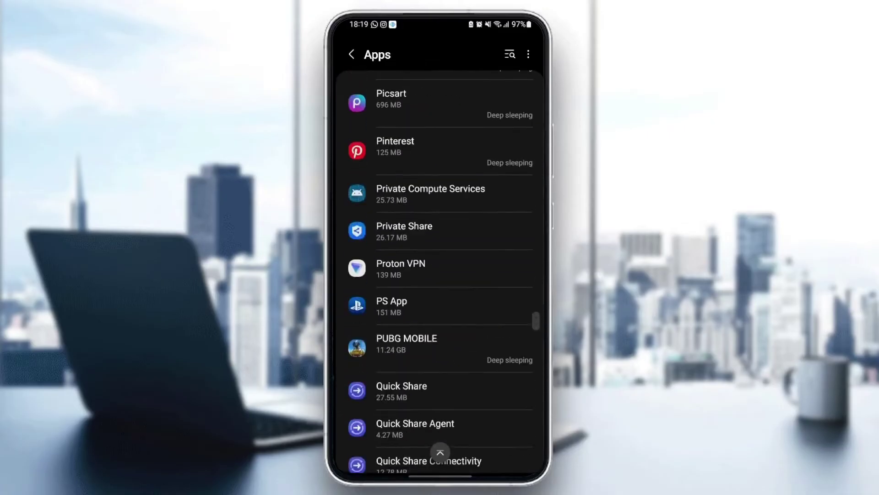
scroll(439, 275, down, 1)
scroll(440, 276, down, 2)
scroll(440, 275, down, 2)
scroll(441, 276, down, 2)
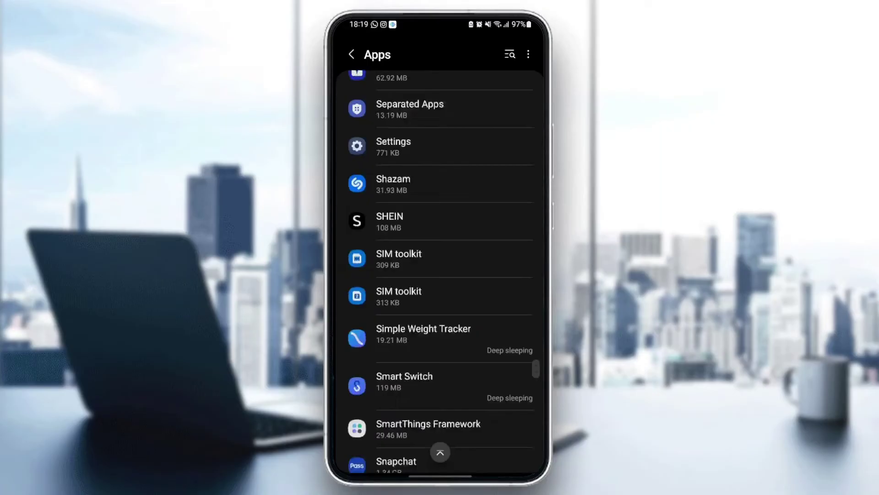
scroll(440, 275, down, 2)
scroll(440, 275, down, 1)
scroll(440, 275, down, 3)
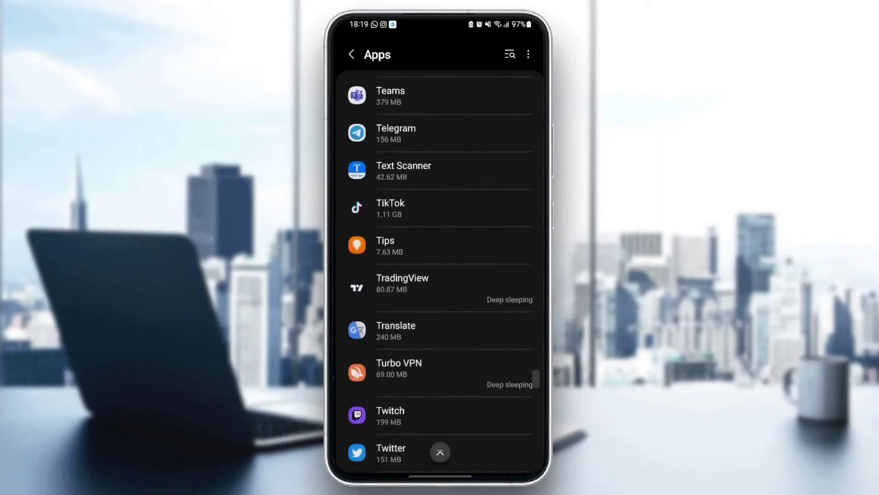
scroll(440, 275, up, 1)
scroll(440, 274, up, 1)
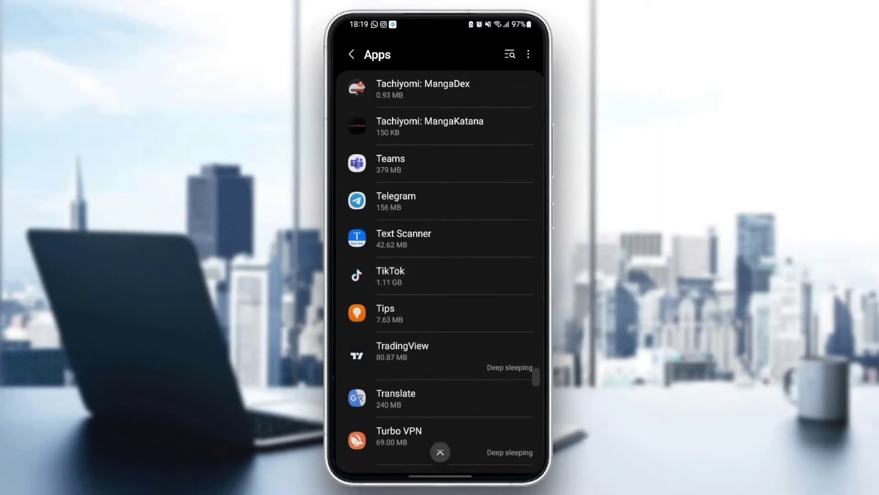
Step: Open TikTok's App info and turn its notifications off, then back on
click(440, 275)
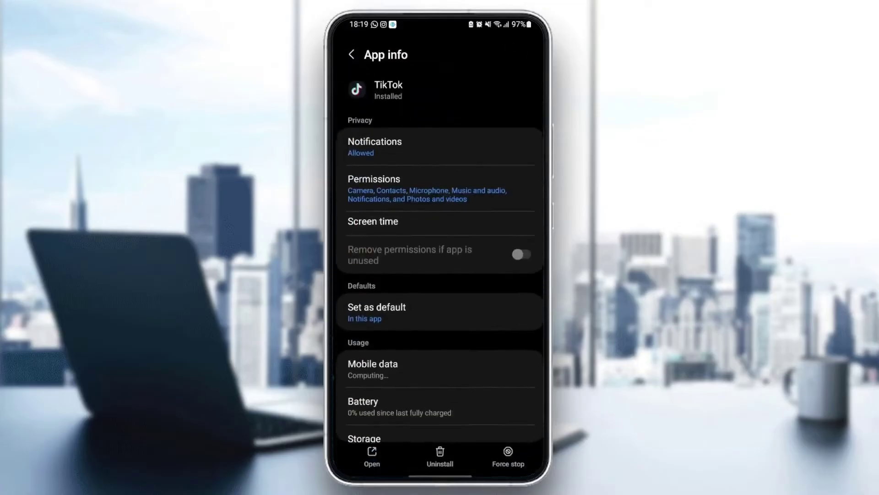
scroll(439, 275, down, 5)
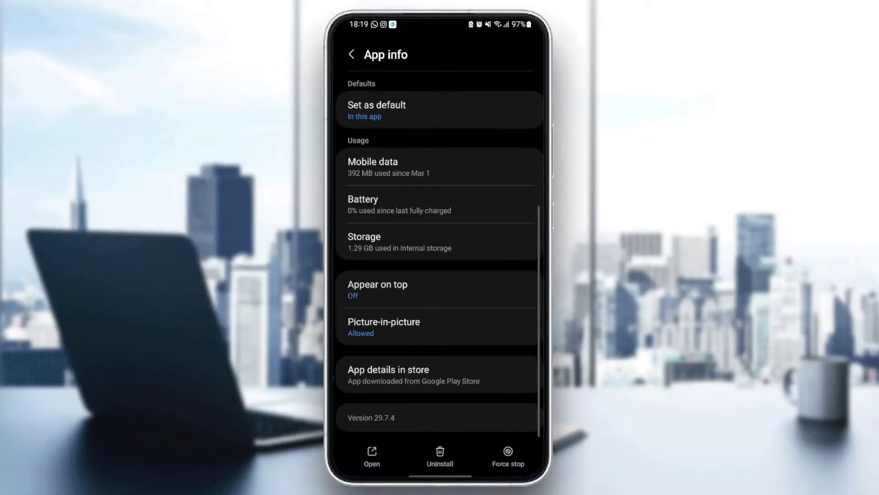
scroll(440, 275, up, 5)
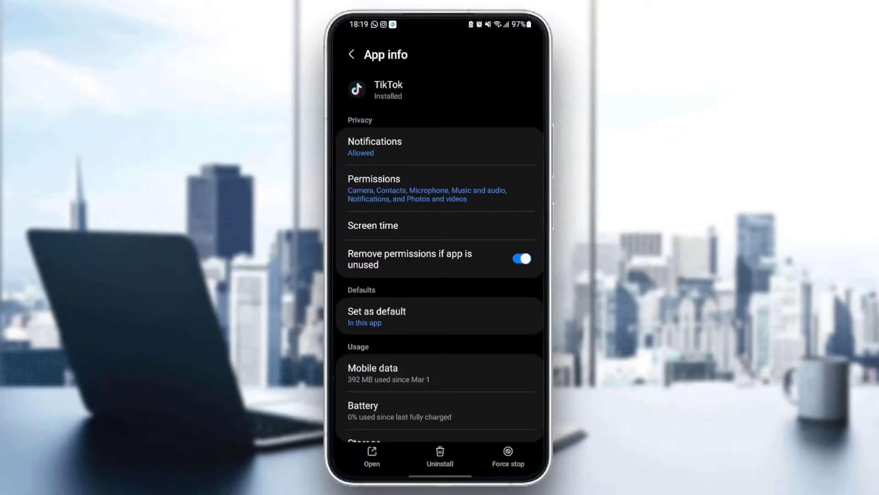
click(374, 147)
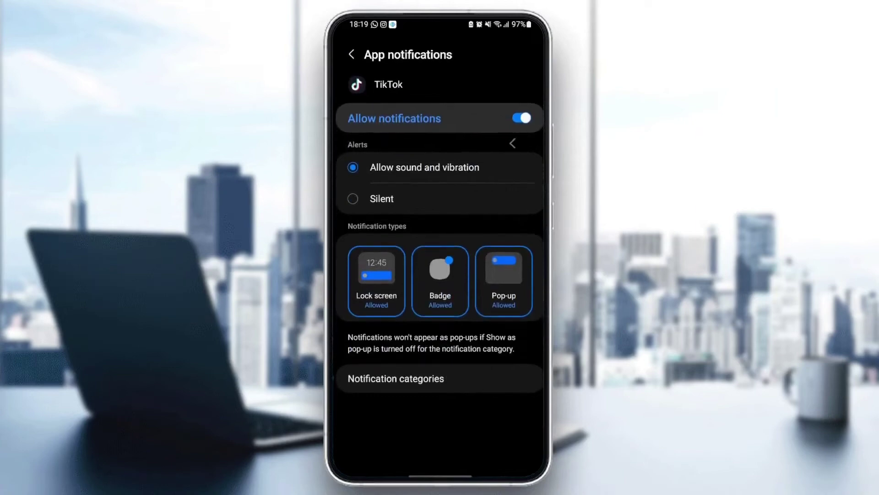
click(522, 118)
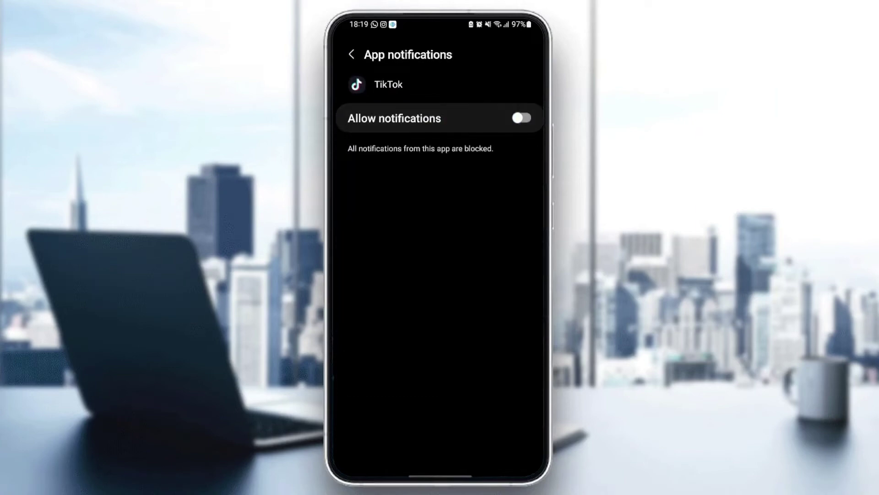
click(522, 118)
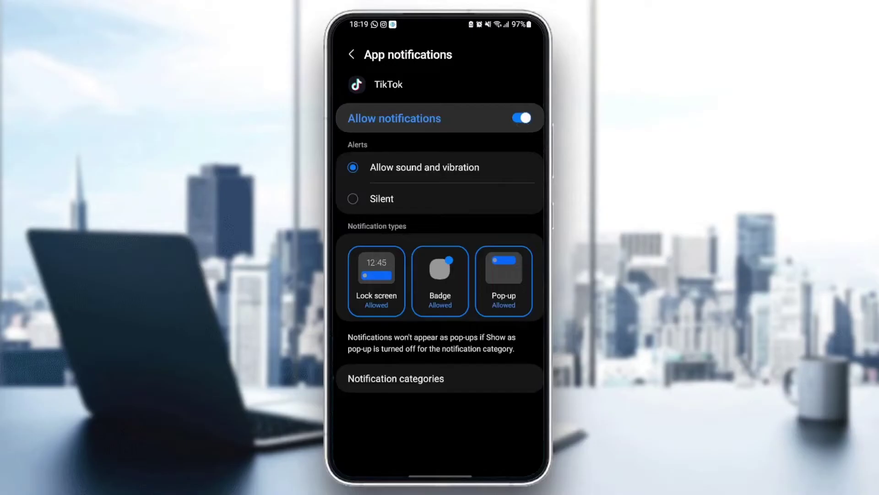
click(352, 54)
Step: Review TikTok's granted permissions and its default link handling
click(426, 187)
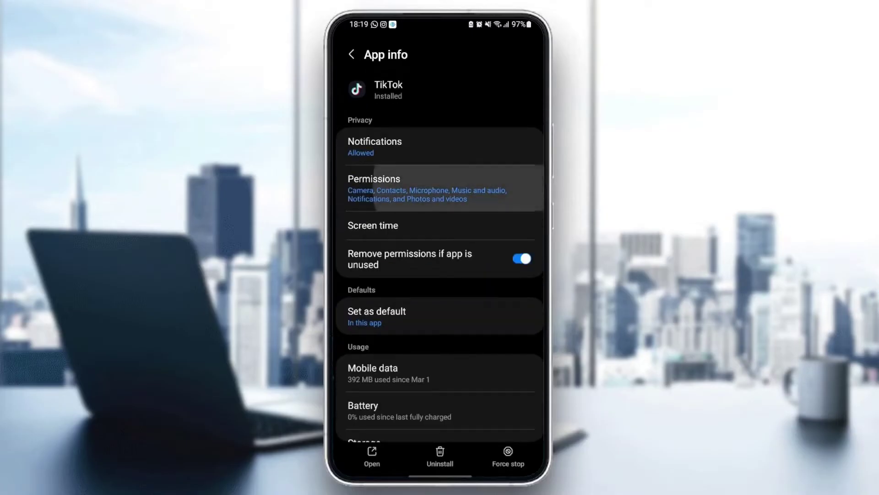
scroll(444, 276, down, 3)
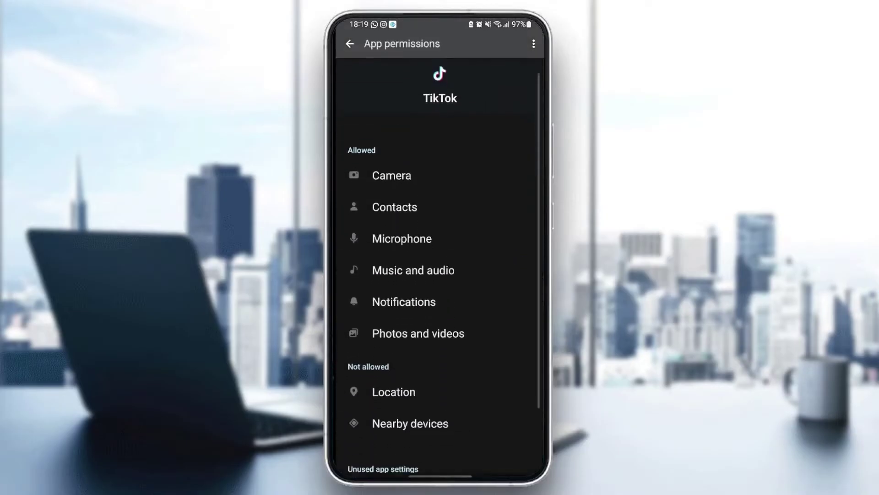
scroll(444, 274, up, 3)
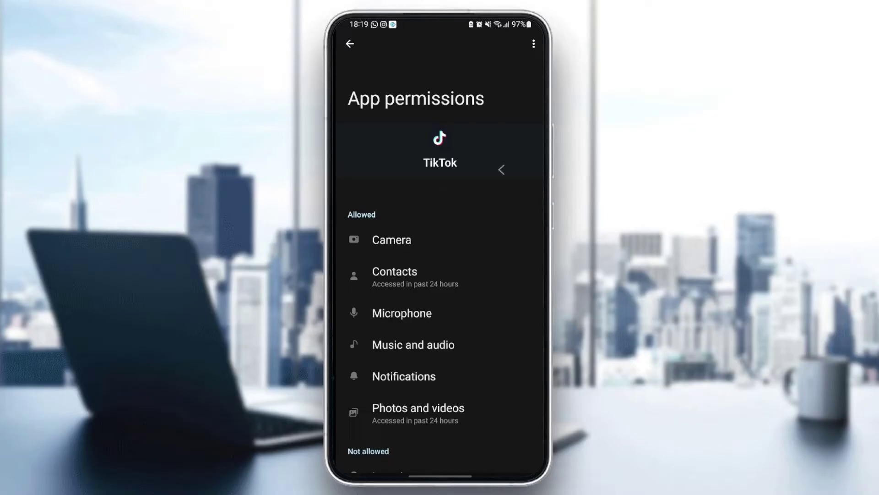
key(Escape)
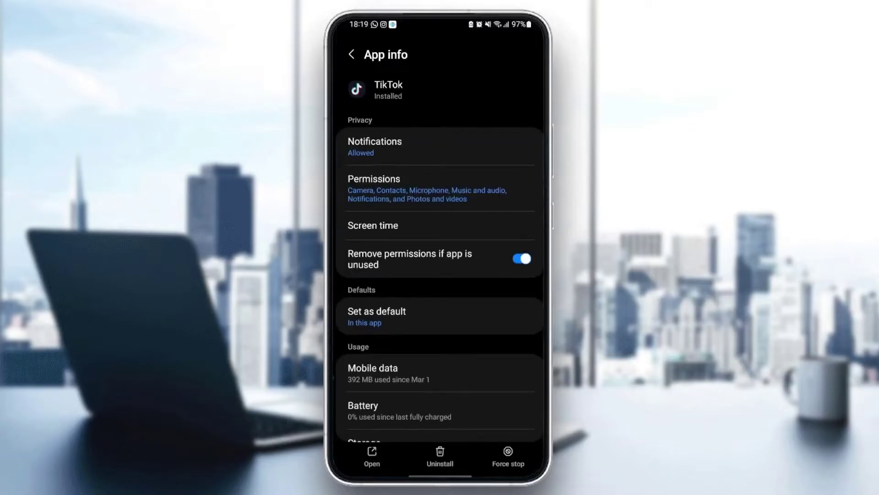
scroll(439, 274, down, 3)
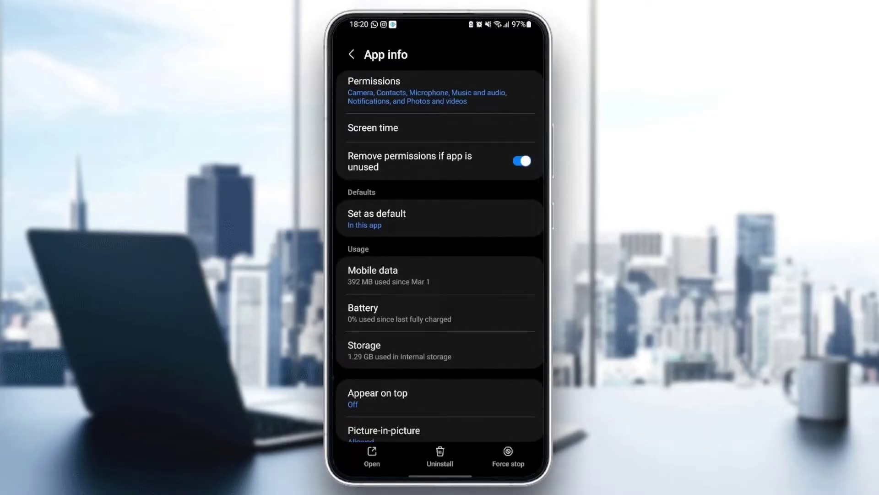
click(376, 218)
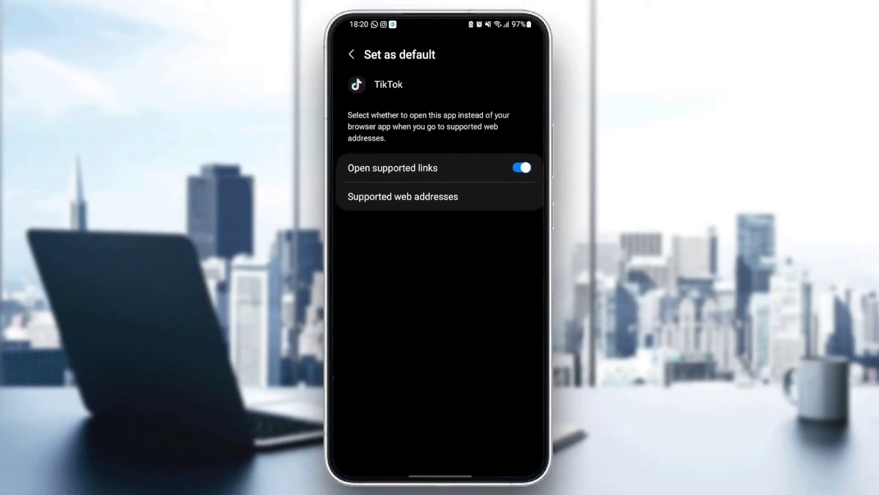
click(351, 54)
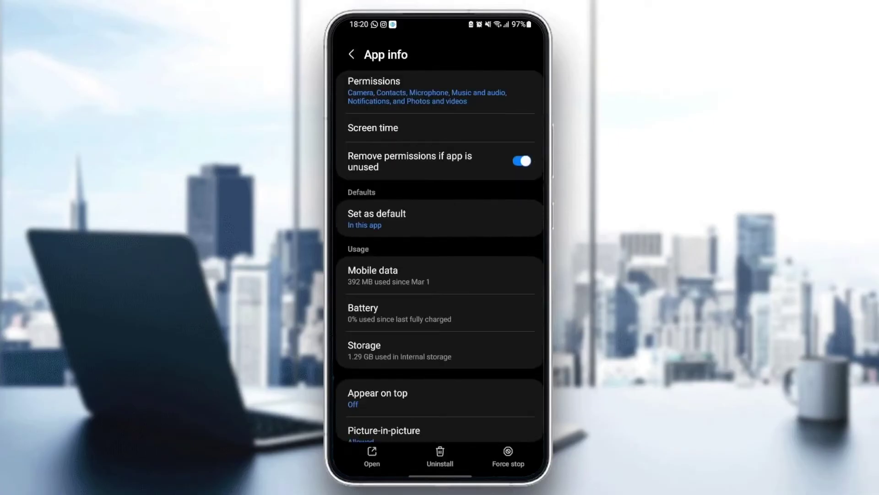
scroll(440, 258, down, 2)
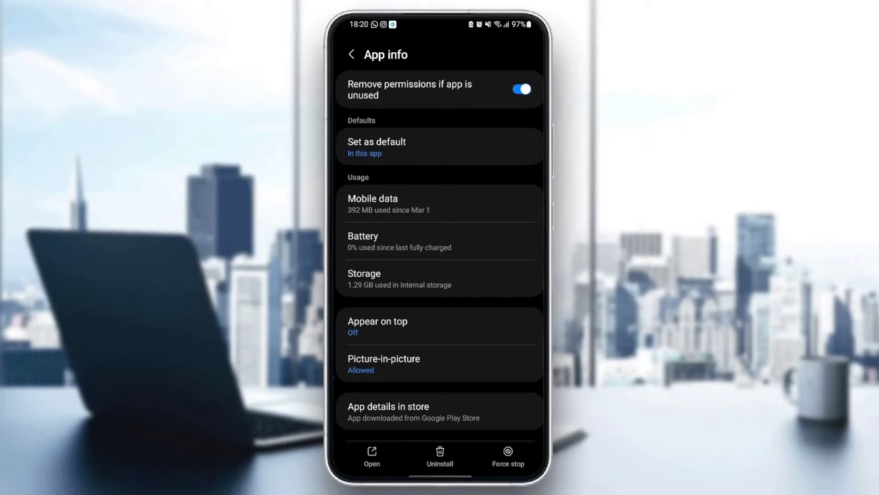
Step: Clear TikTok's cache on its Storage page, leaving 1.11 GB used
click(440, 278)
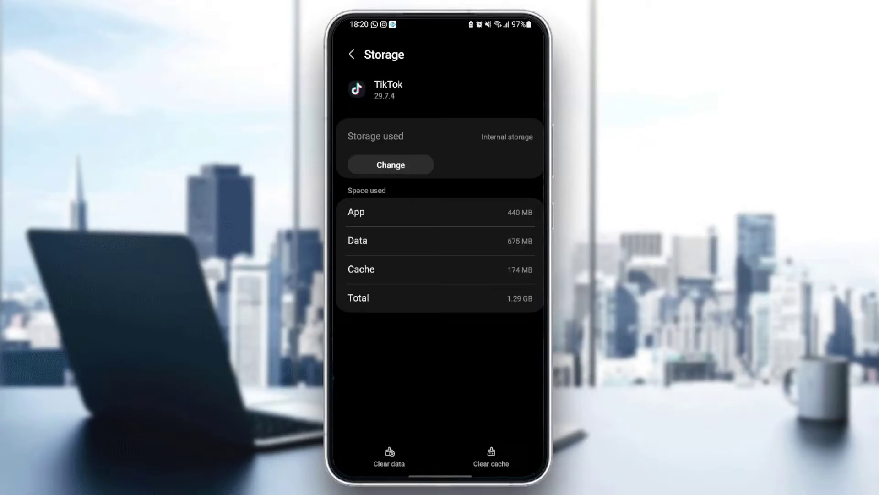
click(389, 457)
click(492, 457)
drag(543, 312, 519, 315)
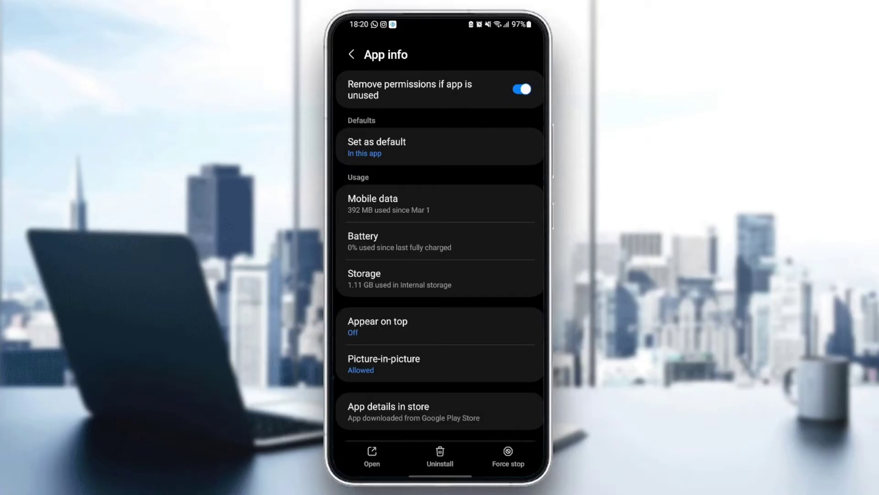
Step: Force-stop TikTok, then go to the home screen and open the app drawer
click(508, 457)
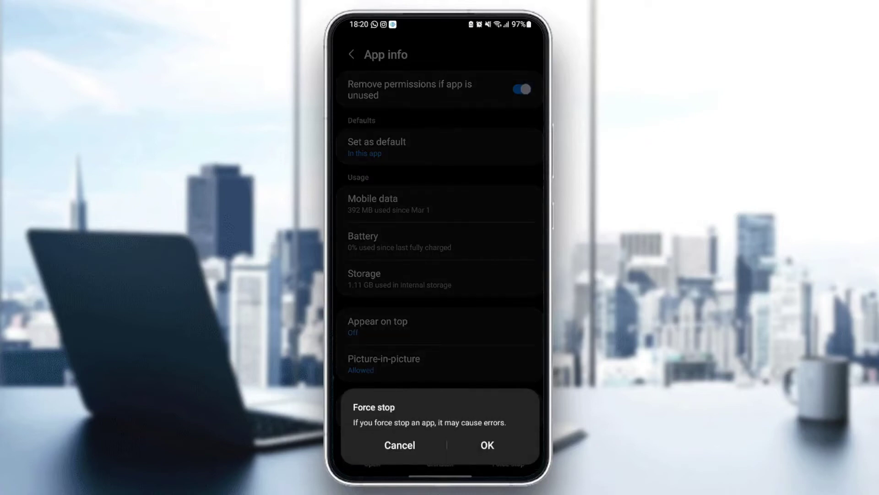
click(487, 445)
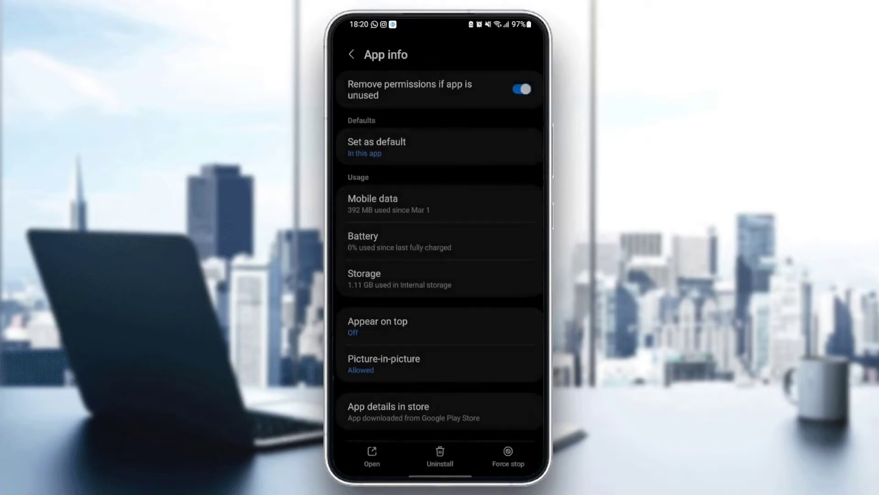
drag(440, 474, 440, 275)
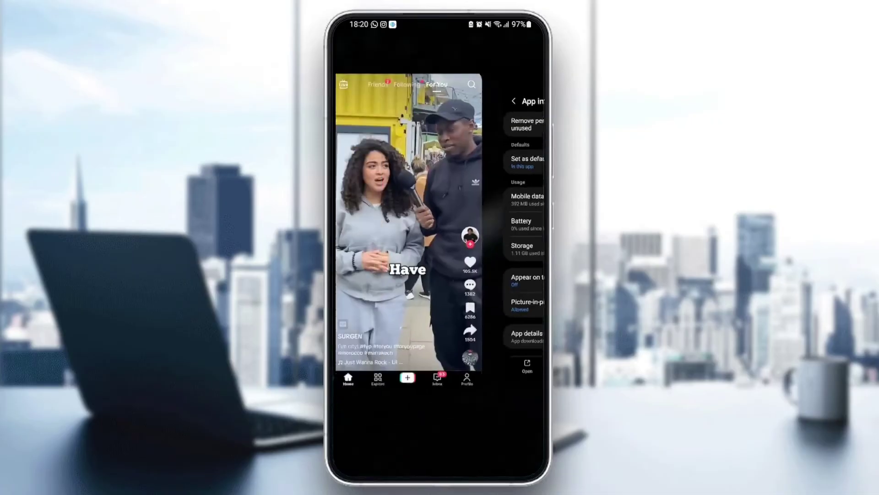
drag(386, 227, 522, 227)
drag(440, 474, 440, 274)
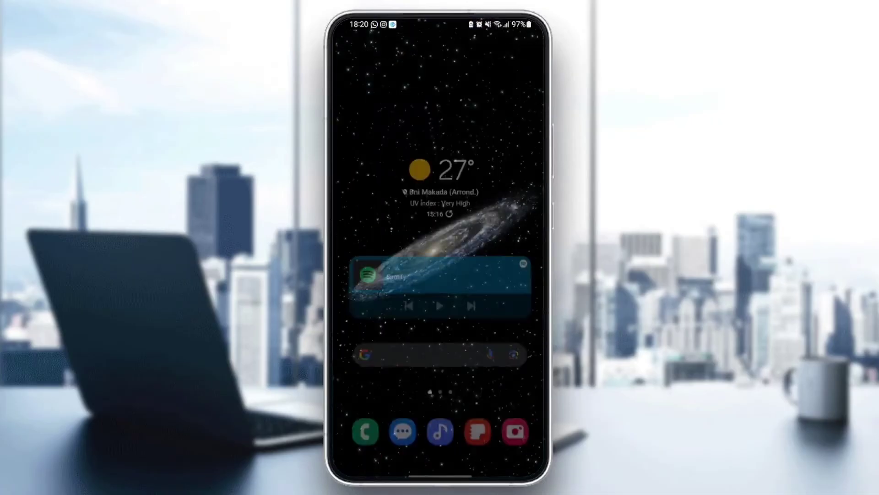
drag(441, 357, 440, 172)
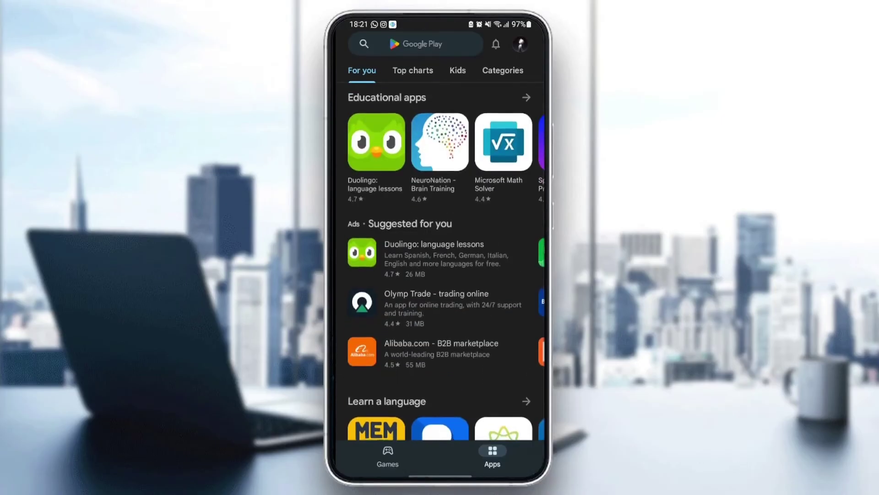
Step: Search the Play Store for 'tiktok' and open TikTok's store listing
click(413, 44)
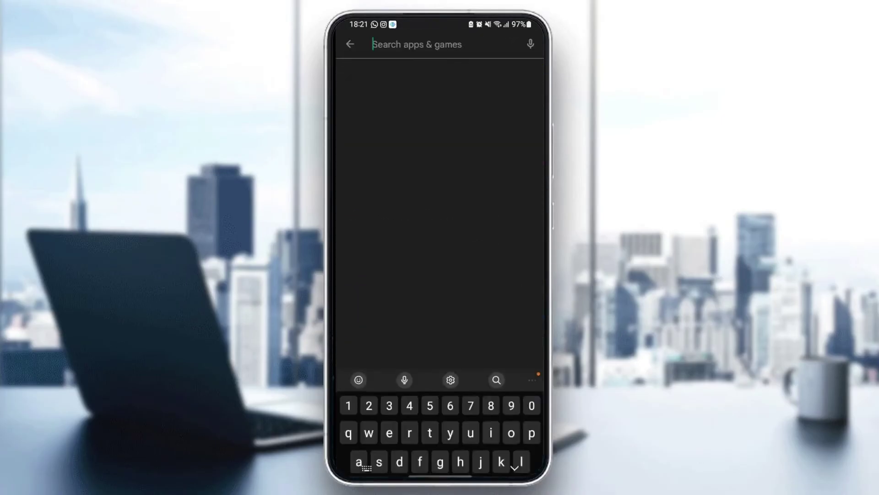
text(tik)
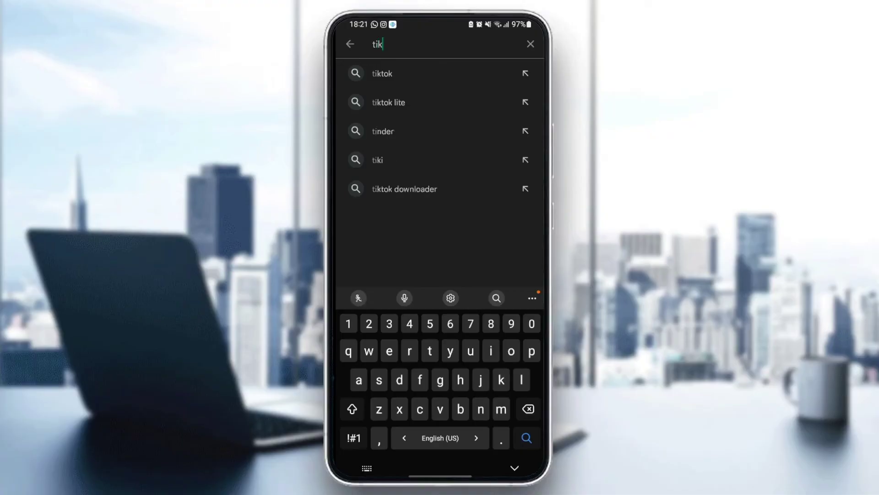
text(tok)
key(Return)
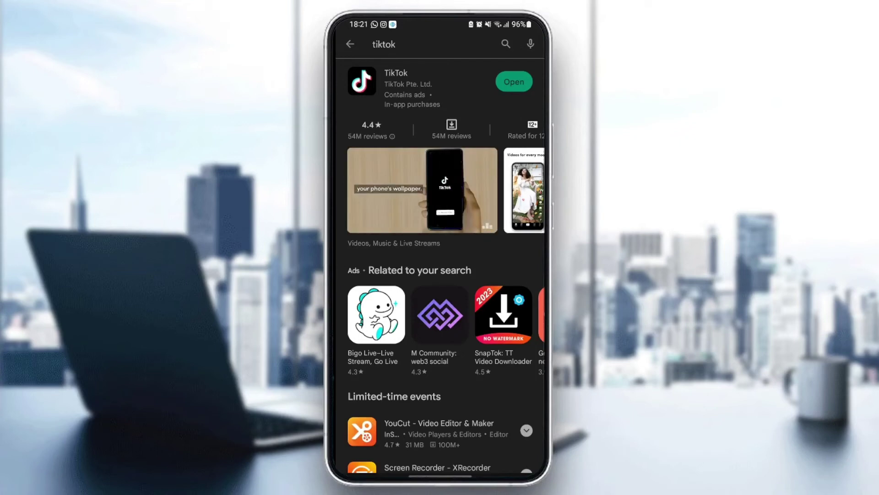
click(405, 83)
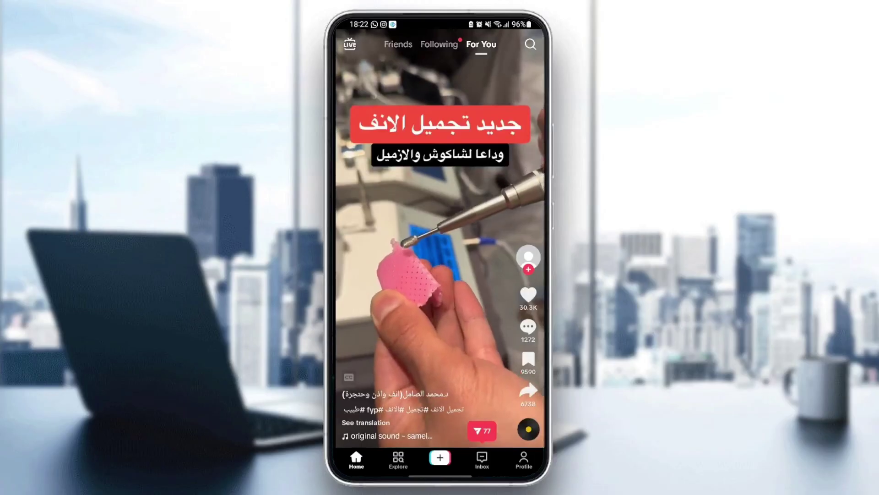
scroll(439, 241, down, 1)
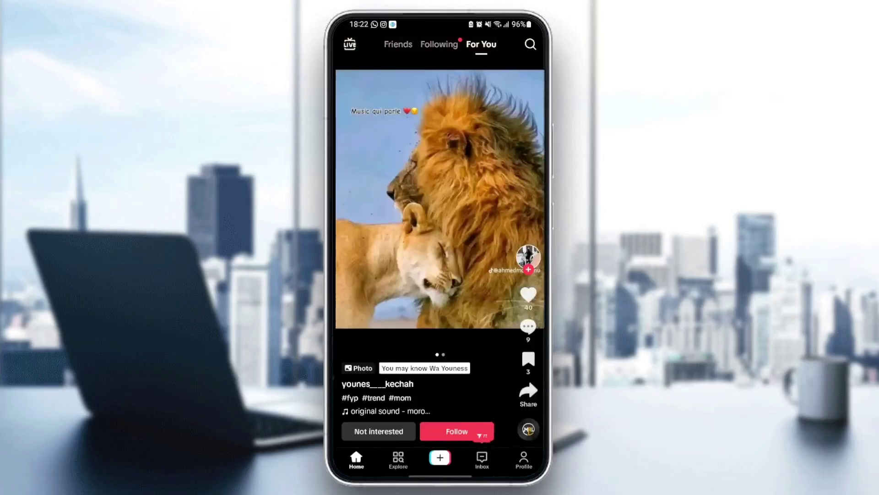